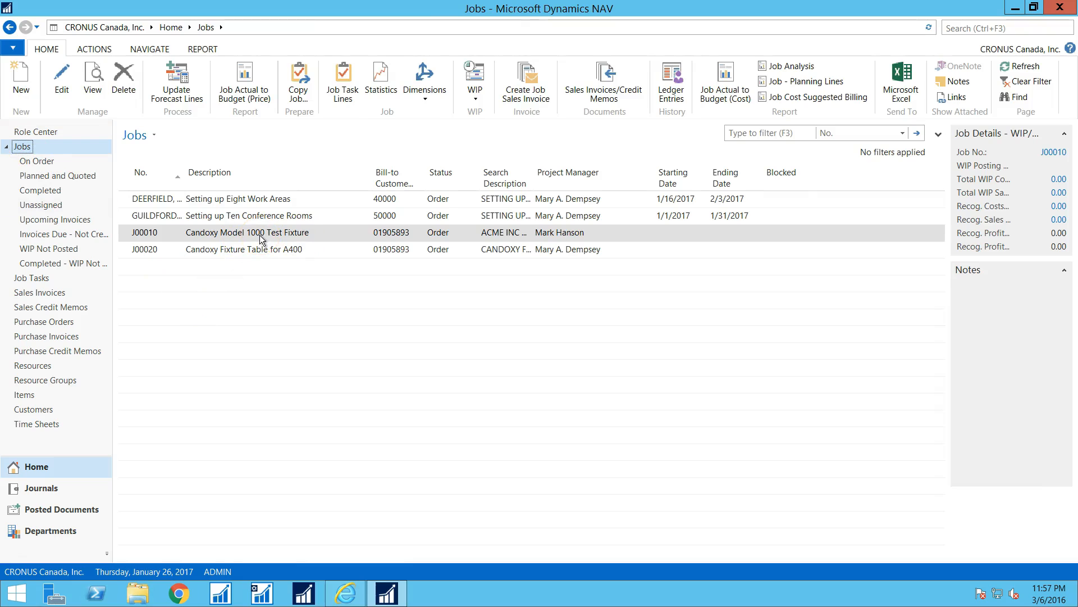
# Open job J00010's task lines and bring up the job planning lines for task 3100 Mechanical BOM.
pyautogui.doubleClick(260, 234)
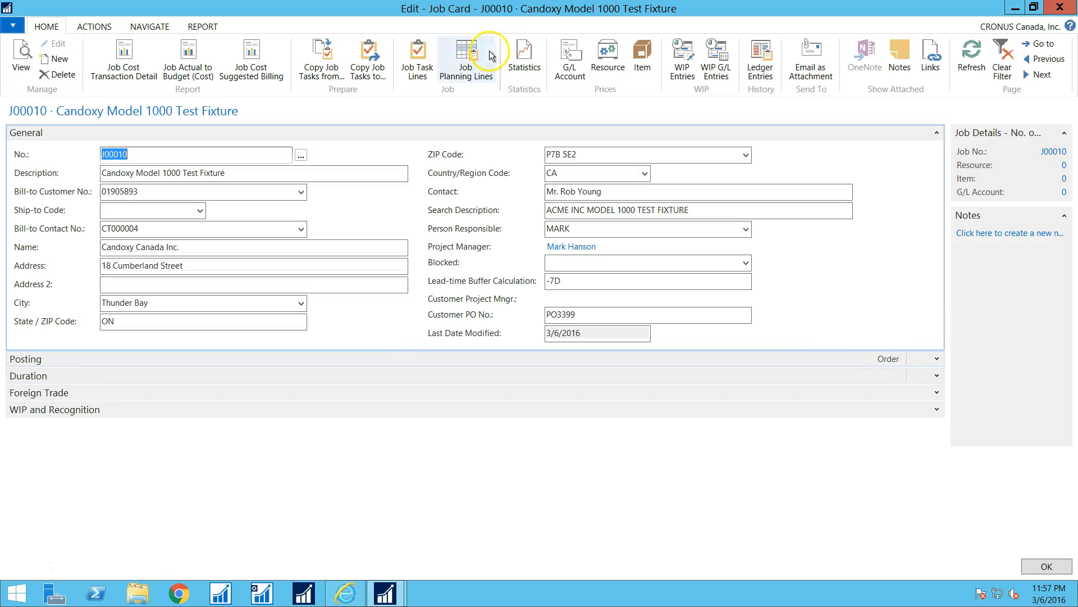
pyautogui.click(424, 52)
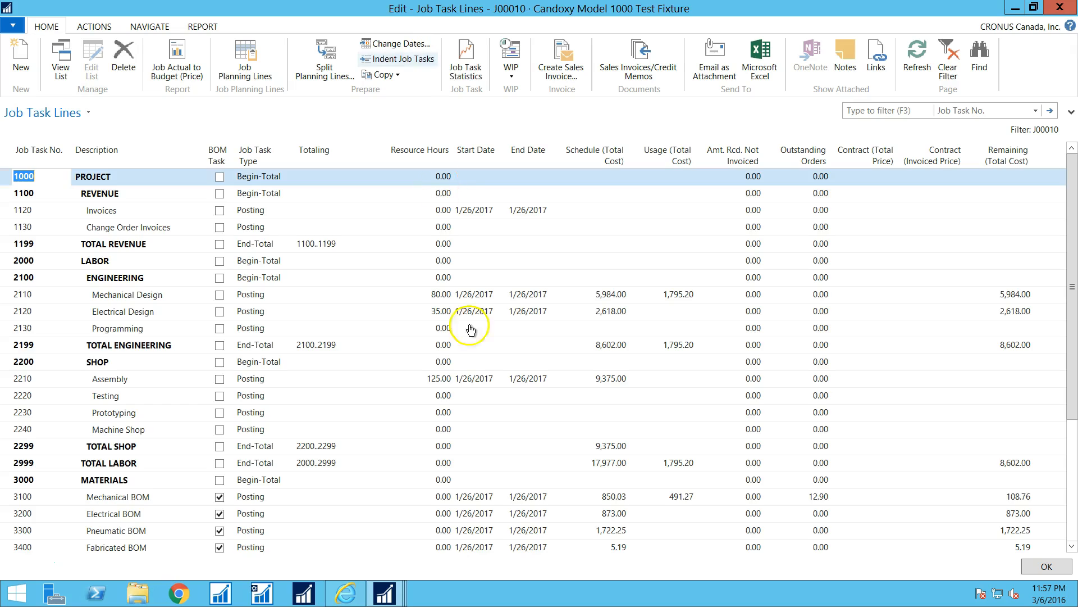
pyautogui.click(242, 498)
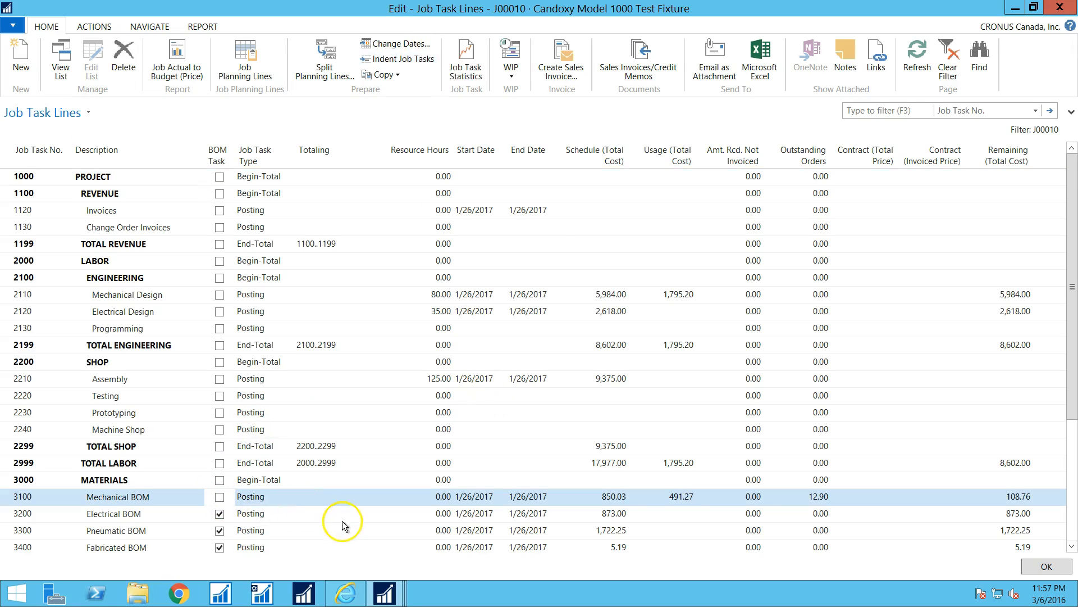
pyautogui.click(251, 50)
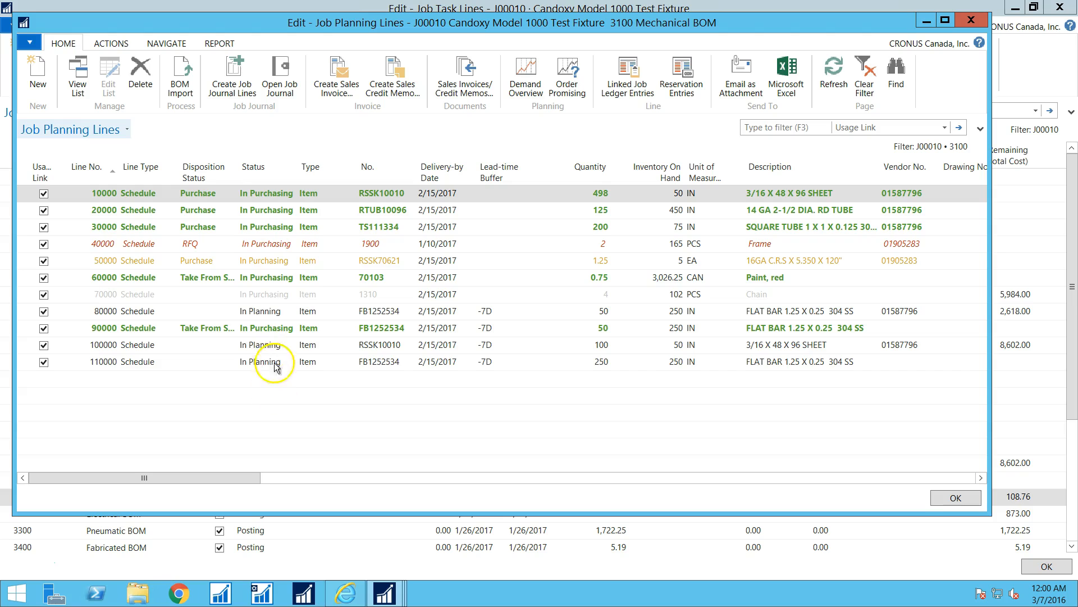
# Set the status of planning lines 80000, 100000 and 110000 to Transfer.
pyautogui.click(282, 309)
pyautogui.click(290, 311)
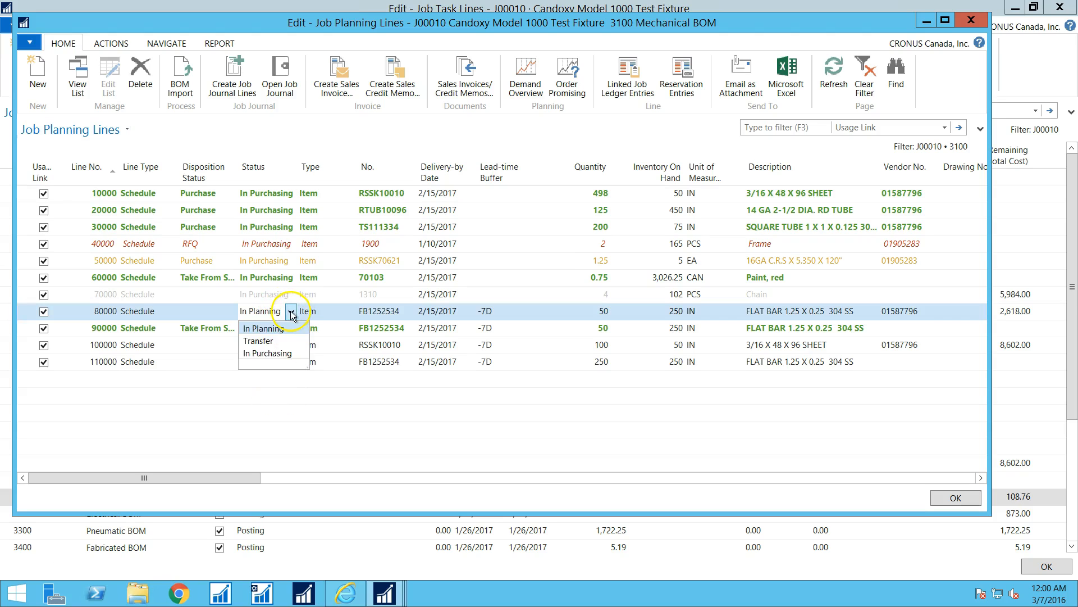
pyautogui.click(268, 341)
pyautogui.click(291, 345)
pyautogui.click(291, 345)
pyautogui.click(275, 375)
pyautogui.click(290, 361)
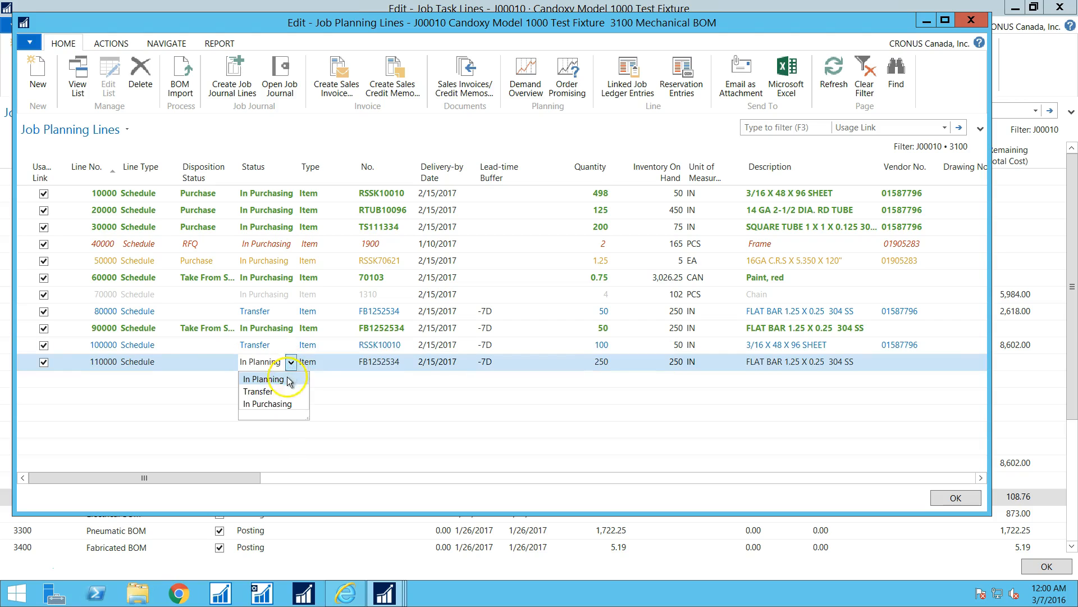
pyautogui.click(263, 374)
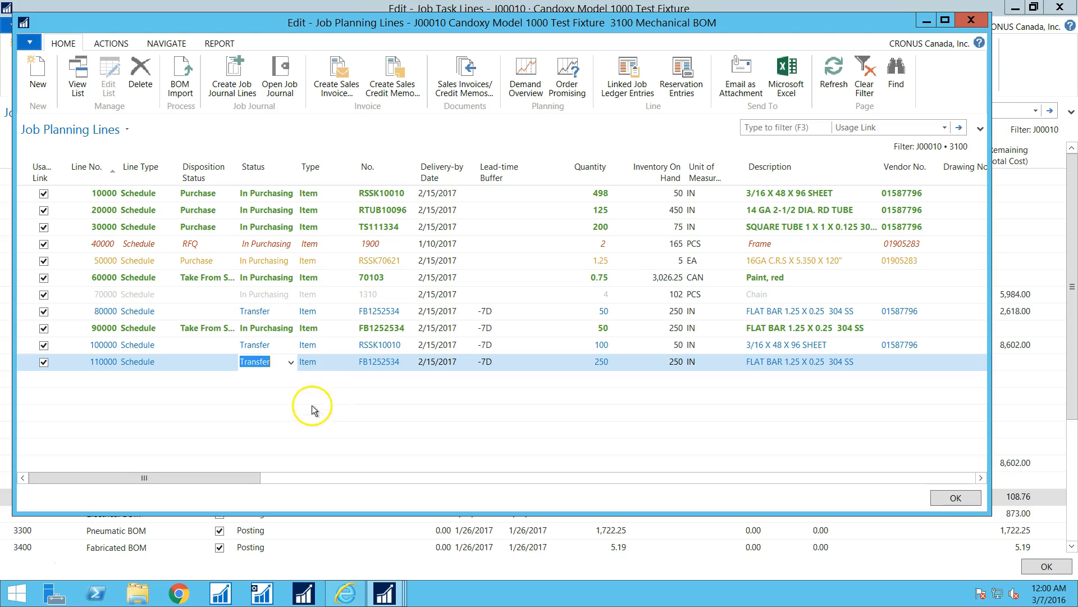
# Switch the BOM role to purchasing and set the status of planning lines 80000, 100000 and 110000 to In Purchasing.
pyautogui.click(112, 44)
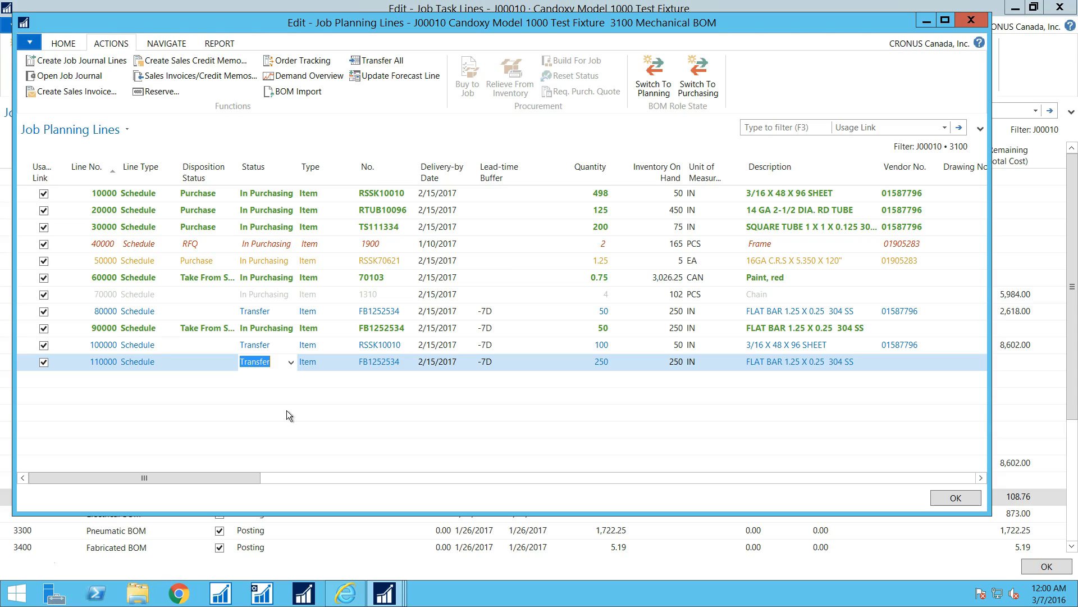
pyautogui.click(699, 73)
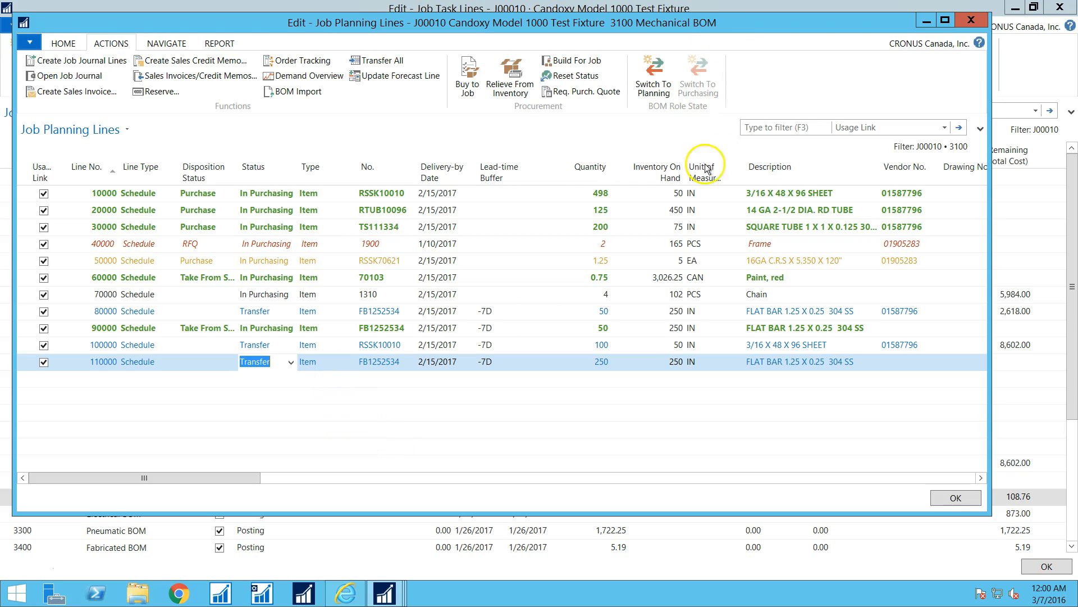
pyautogui.click(292, 313)
pyautogui.click(292, 313)
pyautogui.click(275, 353)
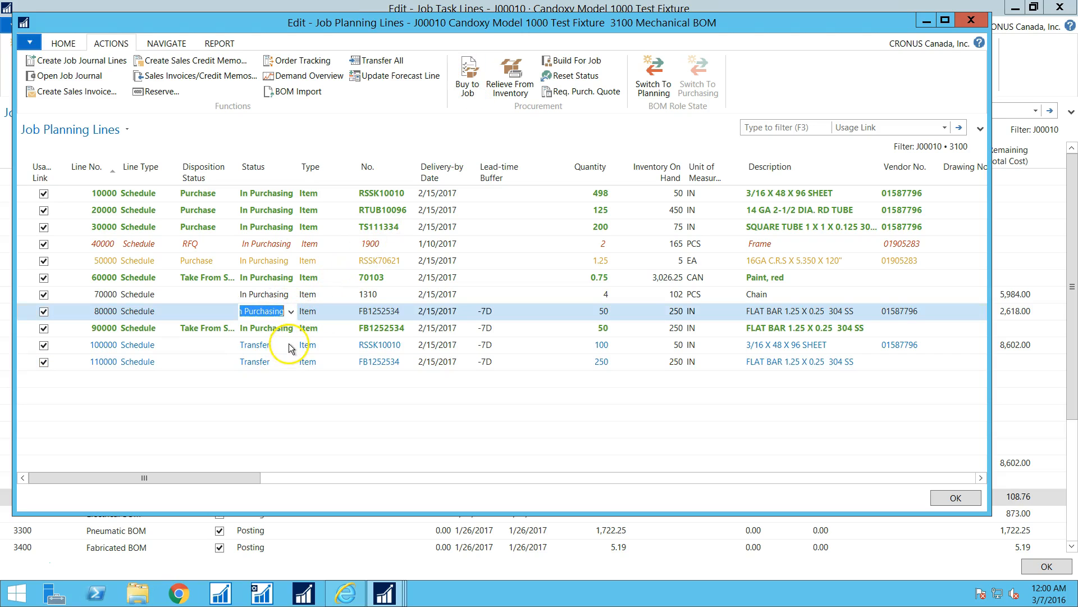
pyautogui.click(291, 346)
pyautogui.click(291, 346)
pyautogui.click(269, 386)
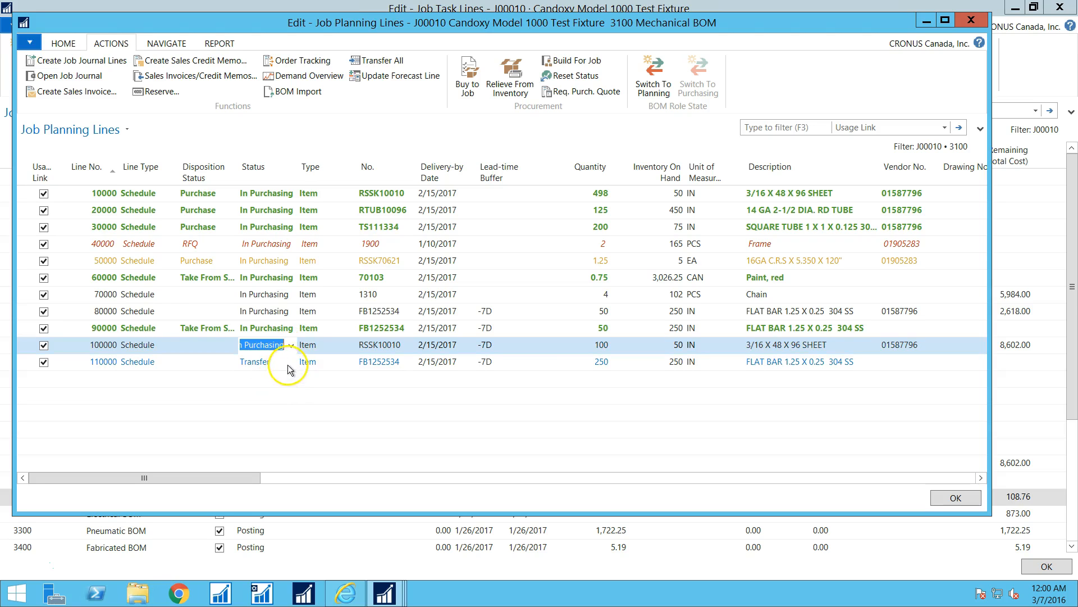
pyautogui.click(291, 361)
pyautogui.click(291, 362)
pyautogui.click(270, 404)
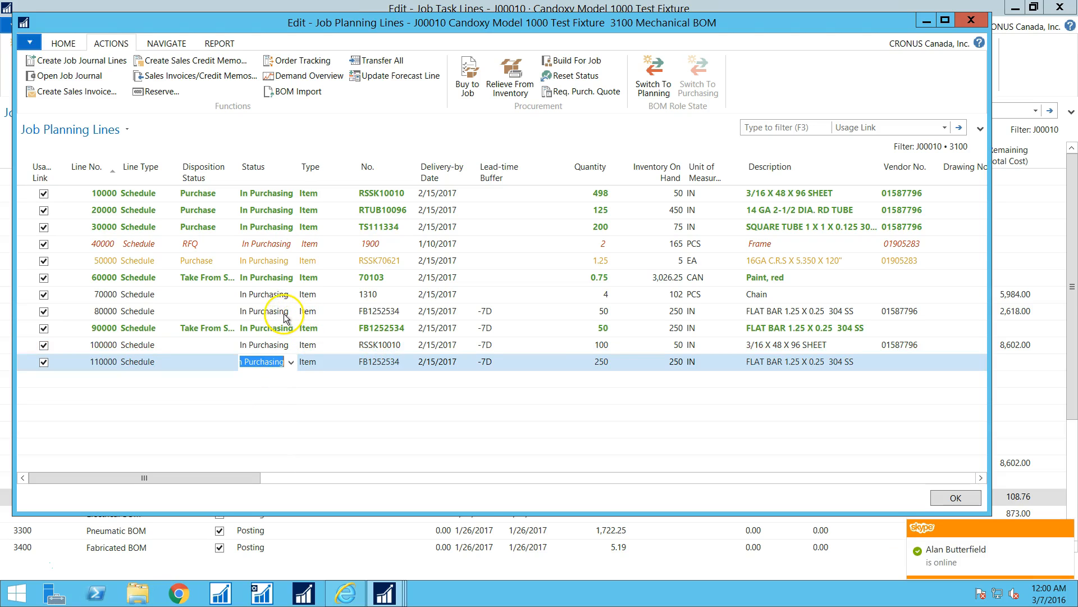
# Switch the BOM role to planning and back to purchasing, and run Buy to Job for planning line 100000, item RSSK10010.
pyautogui.click(648, 70)
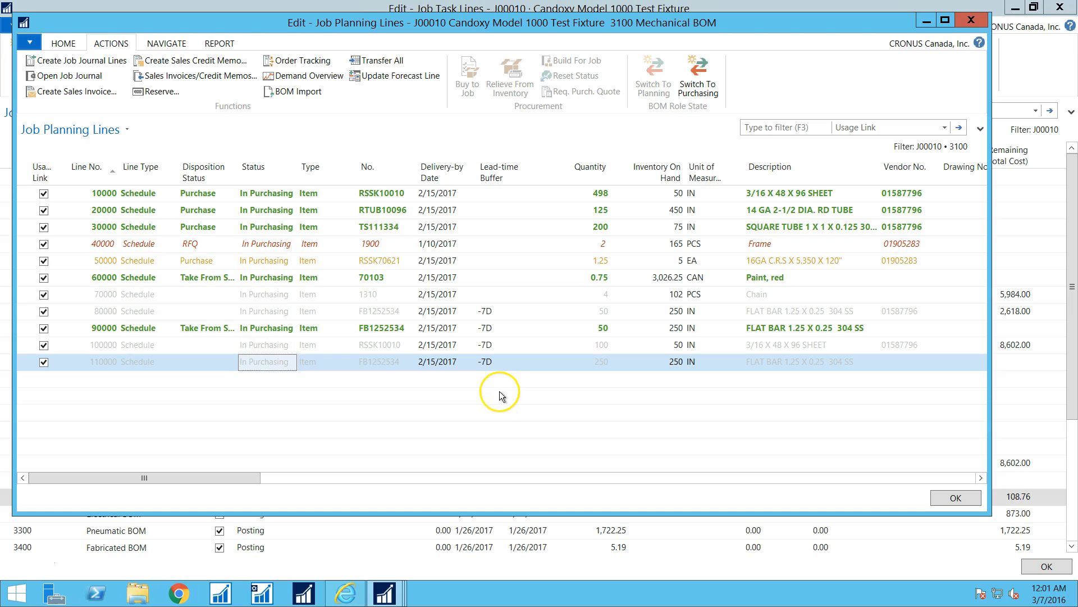
pyautogui.click(698, 79)
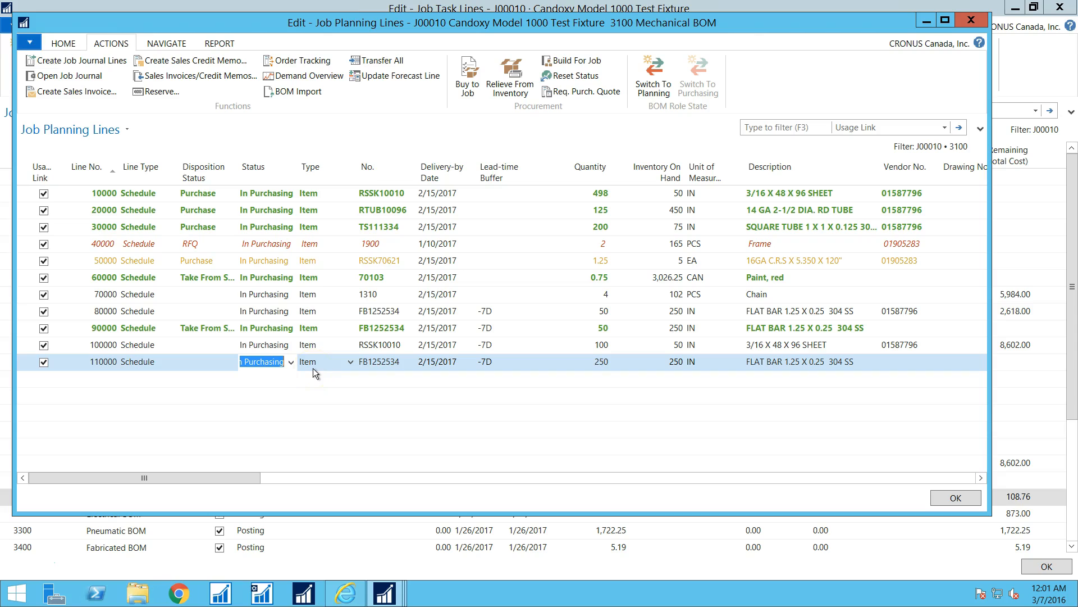
pyautogui.click(638, 345)
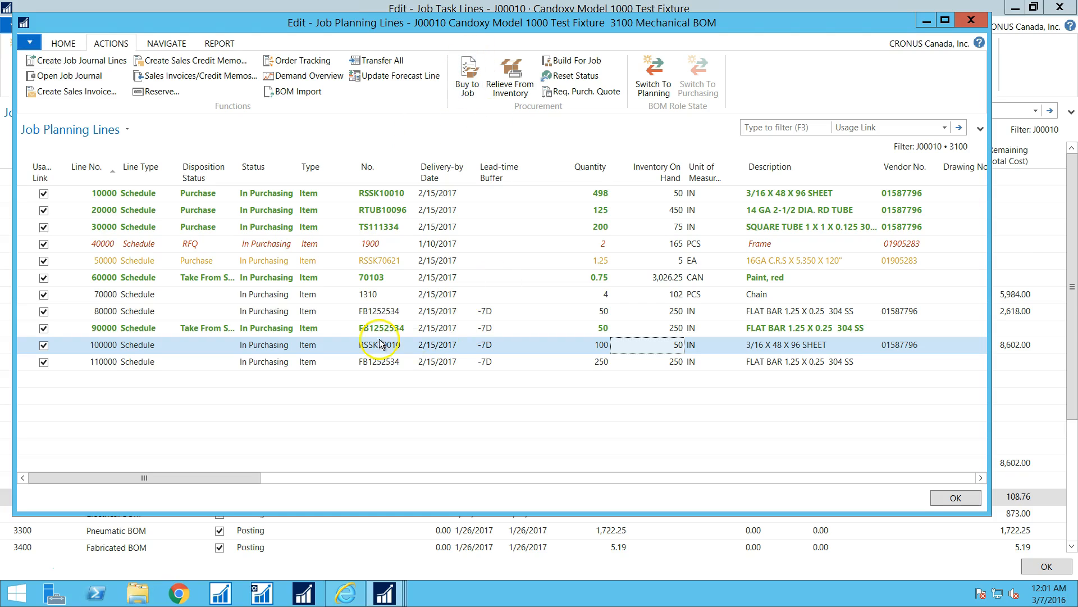
pyautogui.click(472, 69)
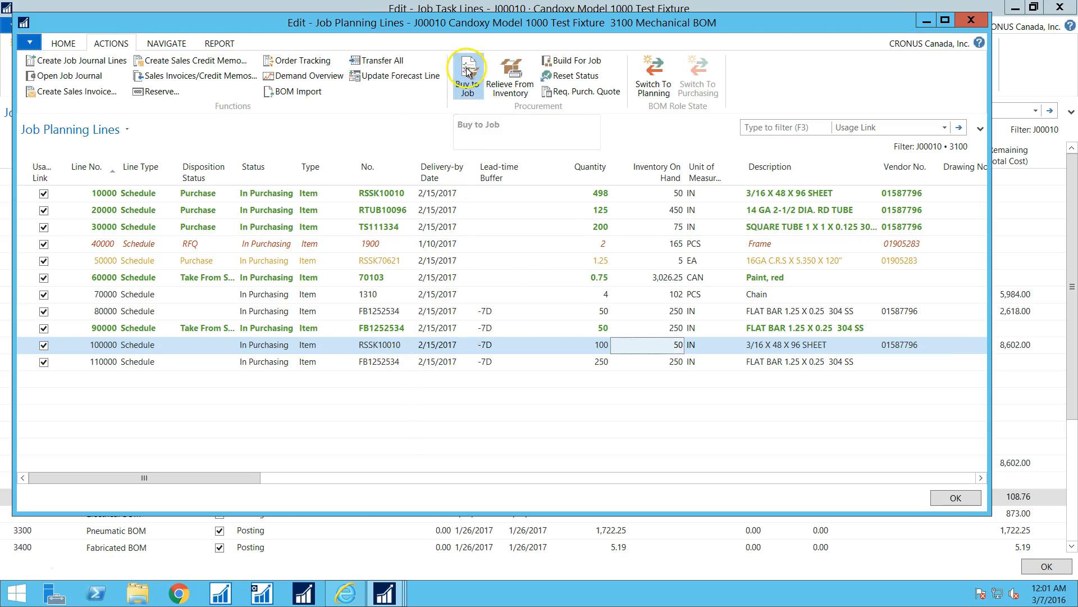
pyautogui.click(536, 286)
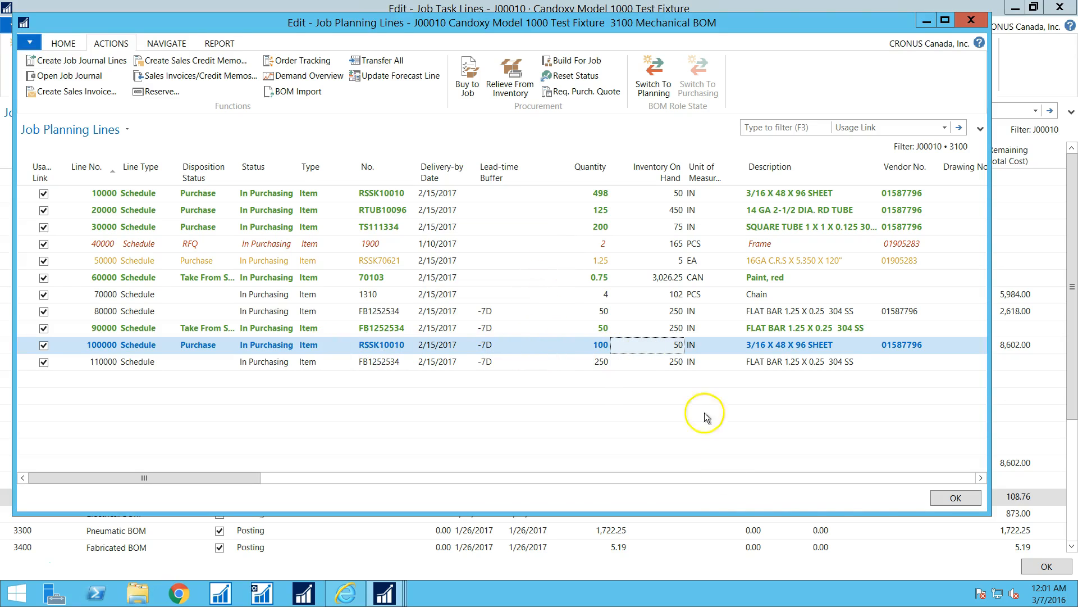
# Review the purchase order linked to planning line 100000 through its purchase lines, and return to the planning lines.
pyautogui.click(982, 478)
pyautogui.hscroll(5, 981, 478)
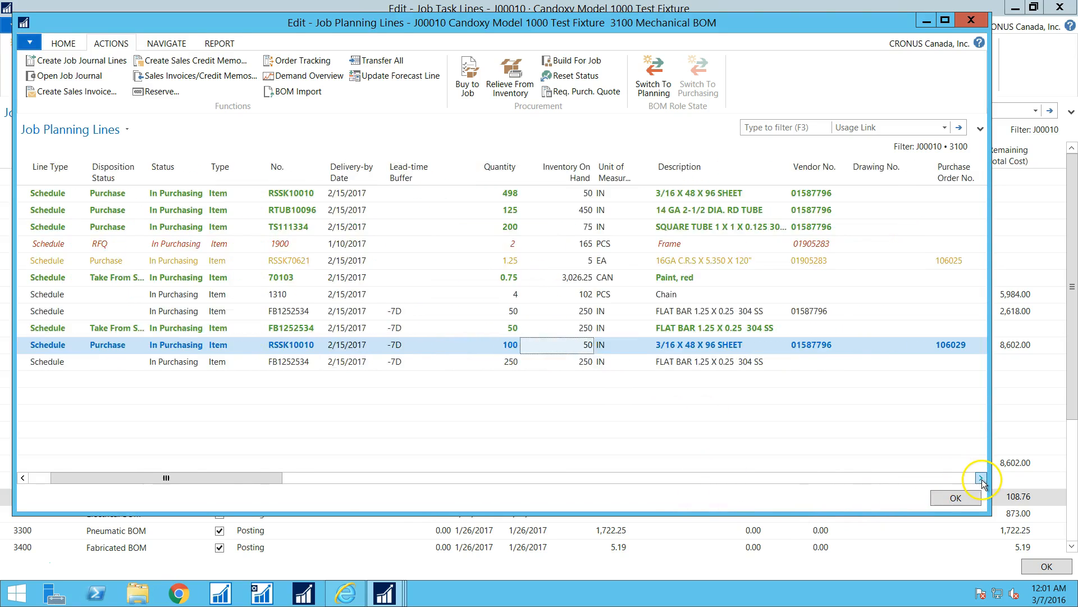
pyautogui.click(711, 346)
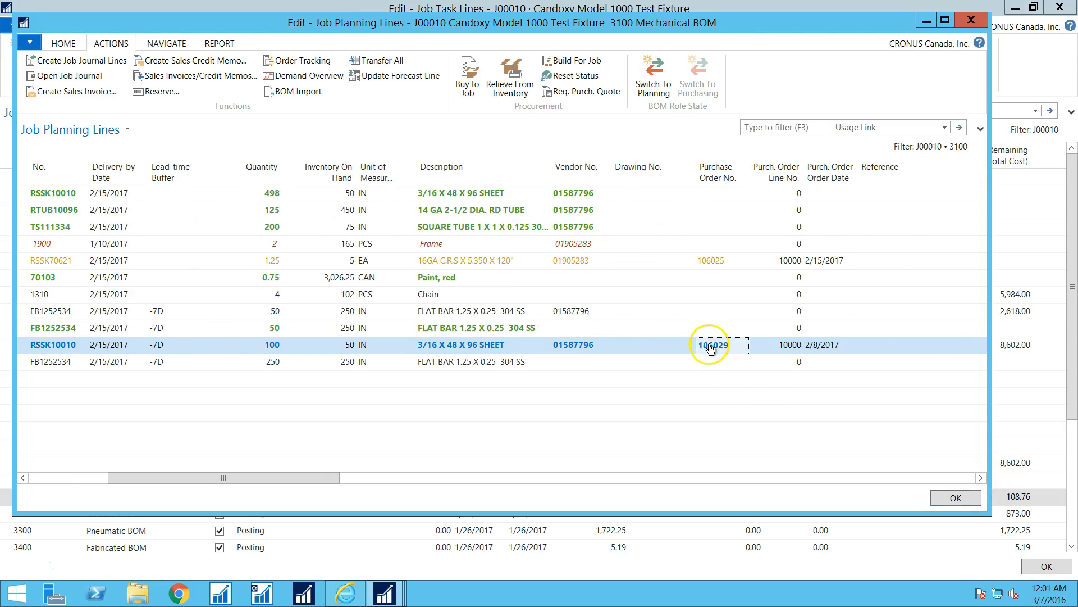
pyautogui.click(711, 346)
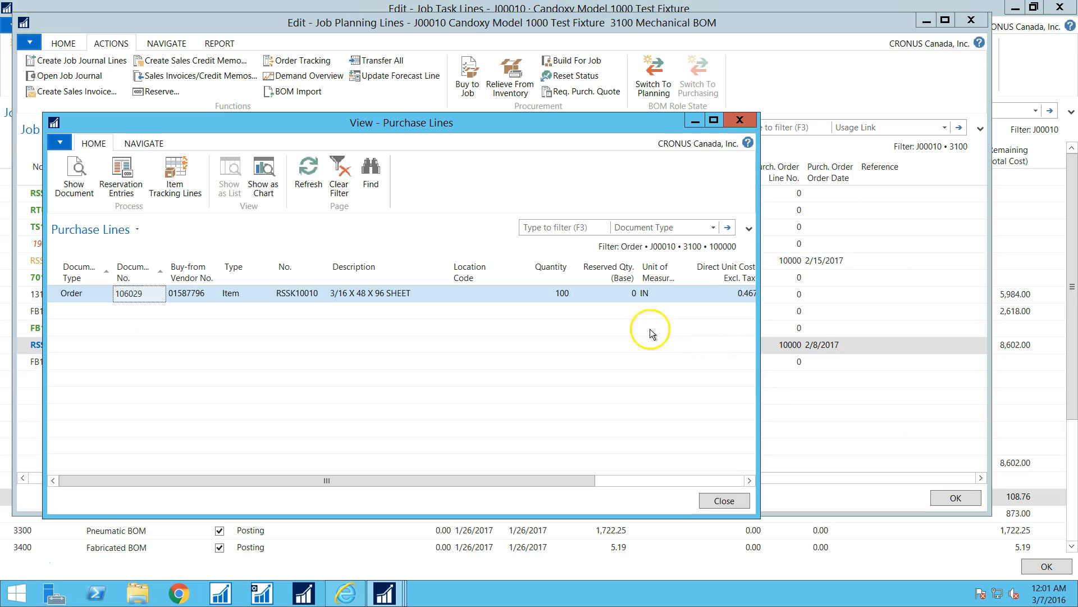
pyautogui.click(66, 166)
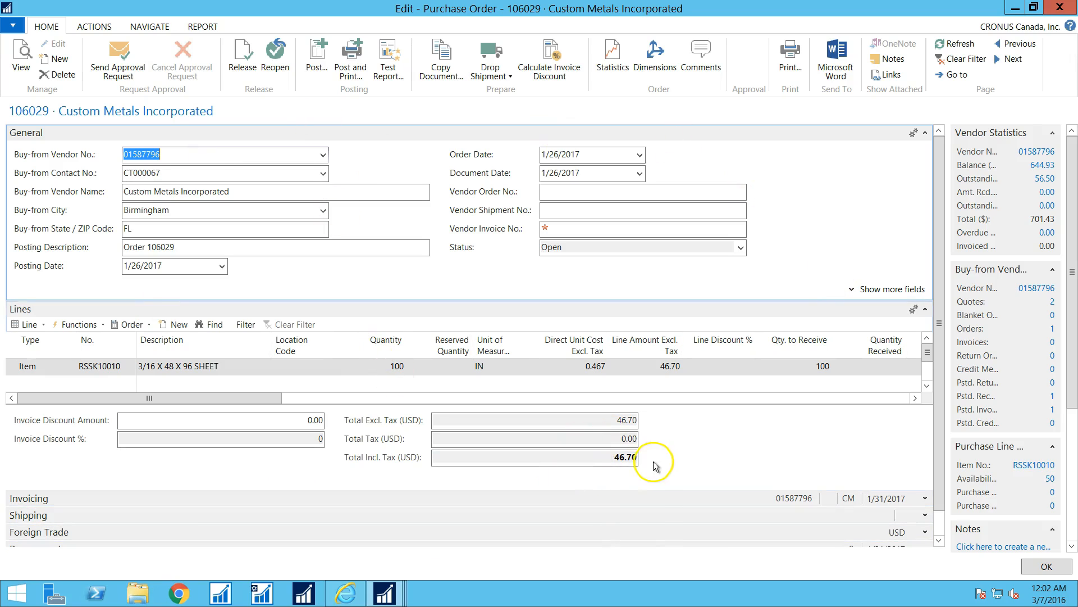
pyautogui.click(1048, 567)
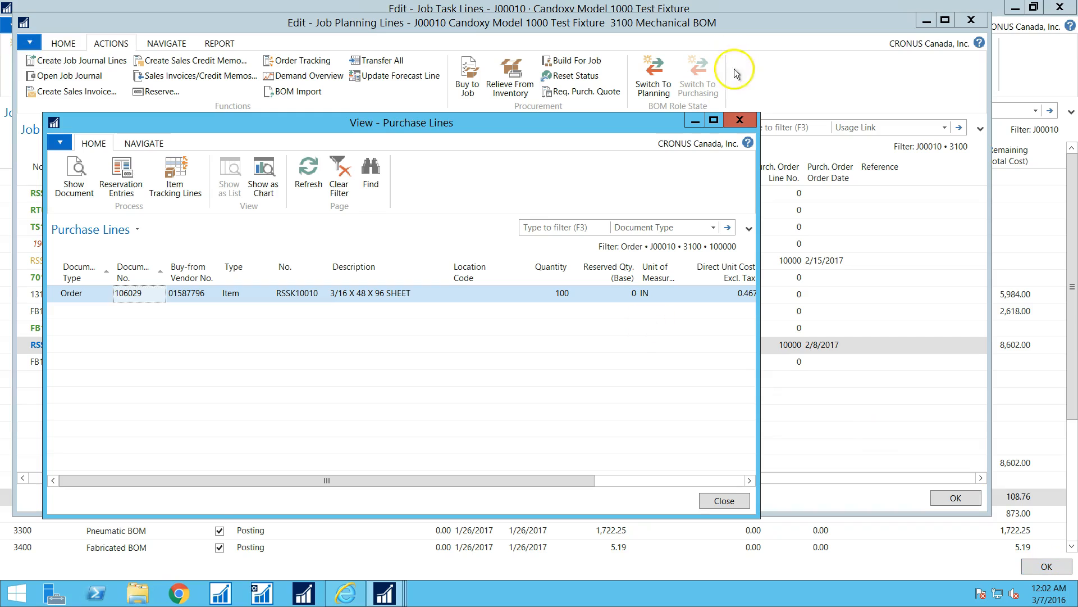
pyautogui.click(743, 118)
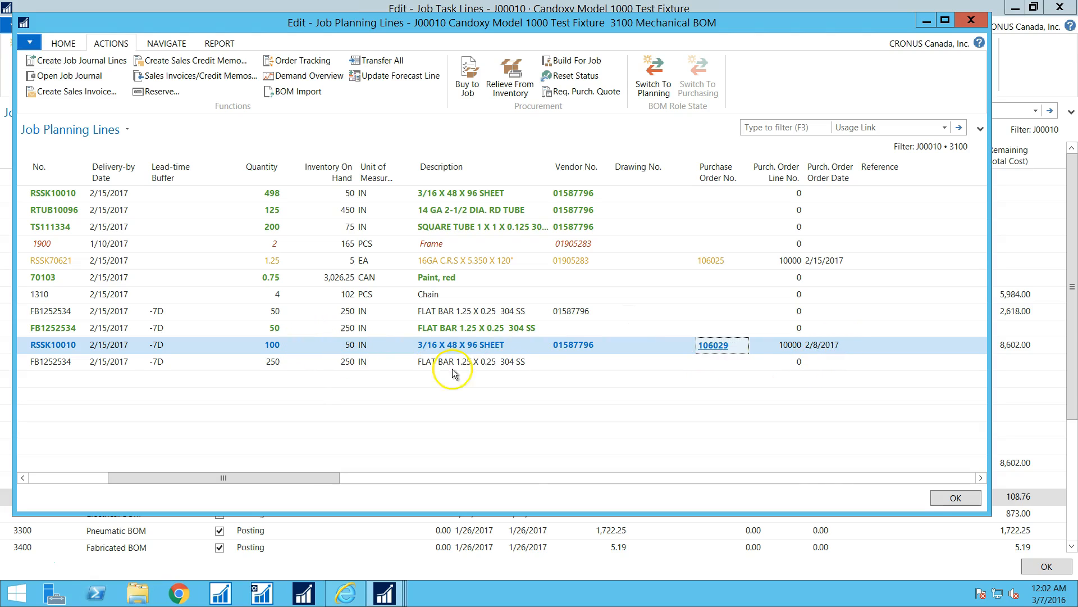
# Return to the job task lines and refresh them to check the outstanding orders of Mechanical BOM.
pyautogui.click(958, 498)
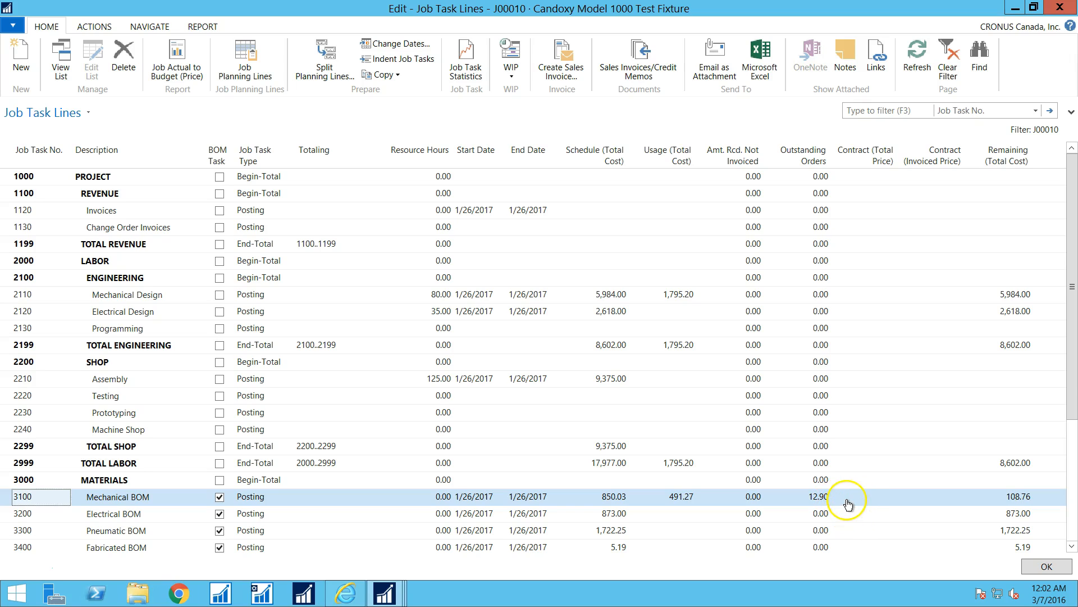
pyautogui.press('F5')
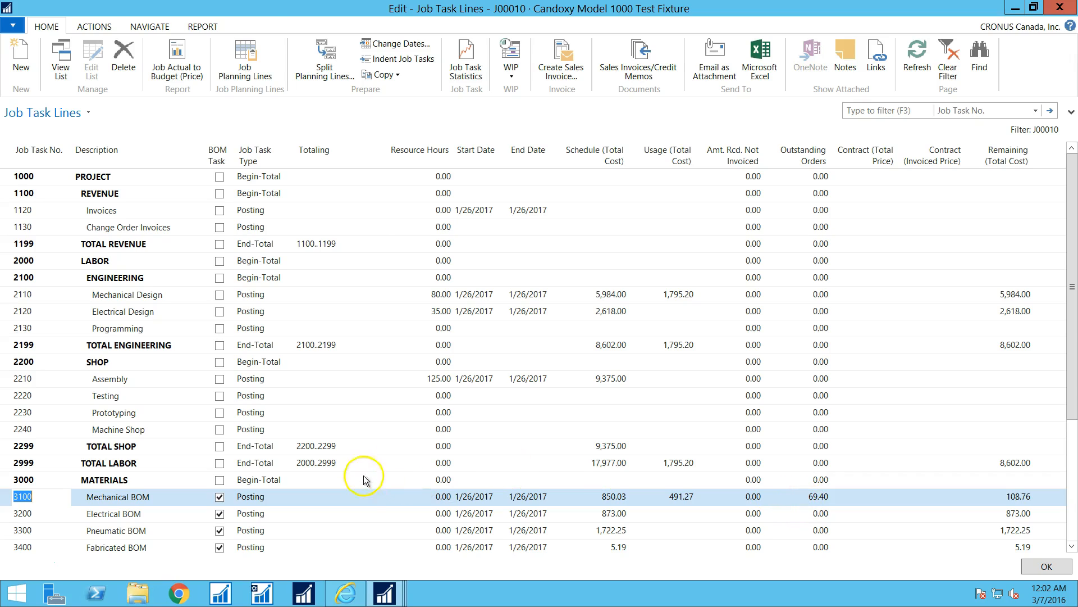
# Reopen the Mechanical BOM planning lines in the purchasing role, examine line 50000's purchase order details, and return to the task lines.
pyautogui.click(247, 74)
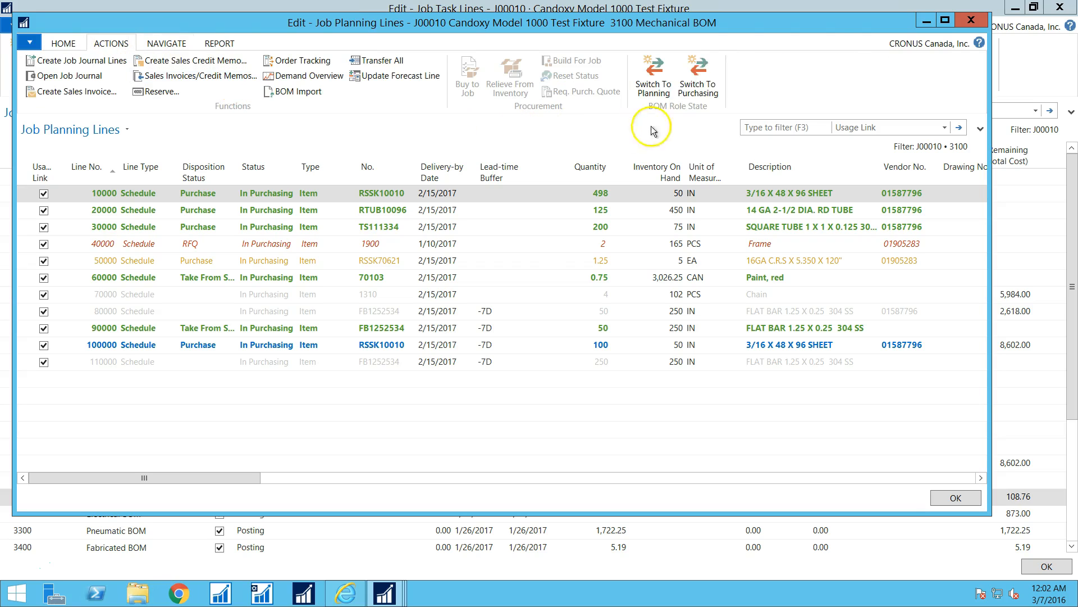
pyautogui.click(697, 79)
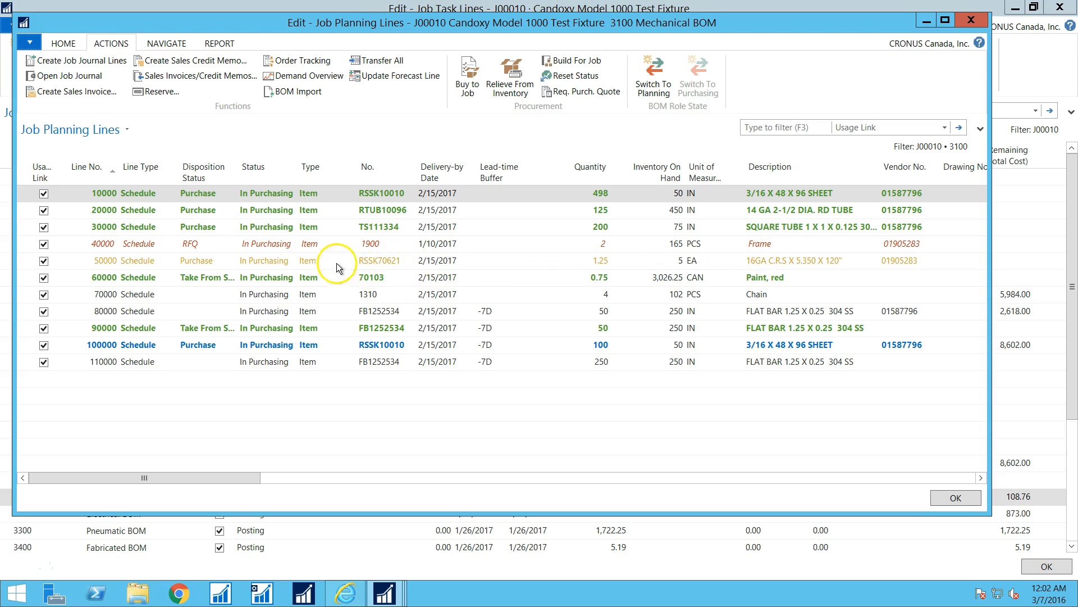
pyautogui.click(763, 261)
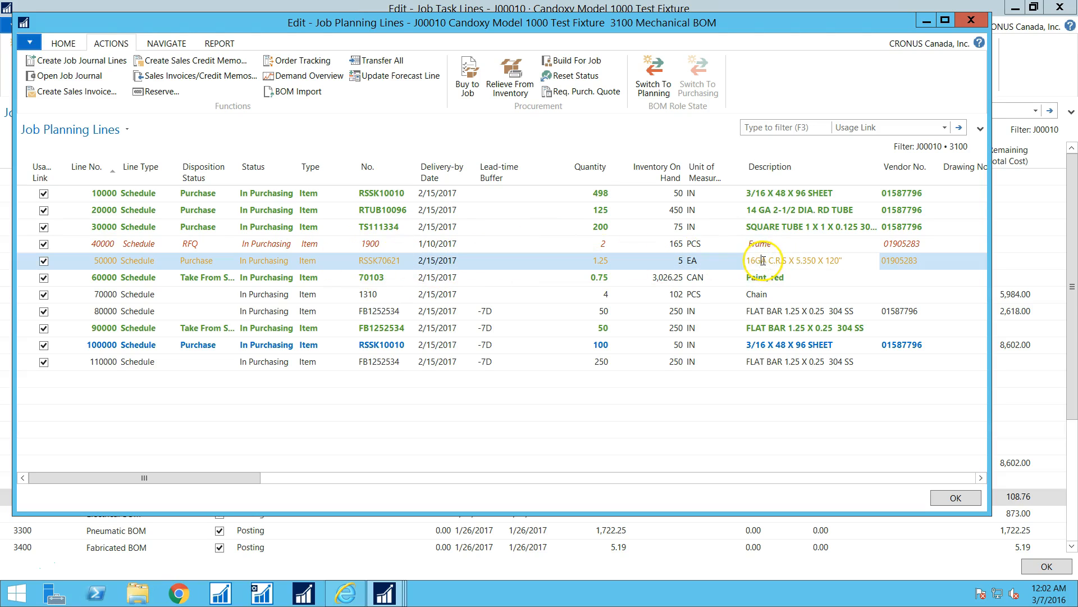
pyautogui.moveTo(217, 479); pyautogui.dragTo(355, 480)
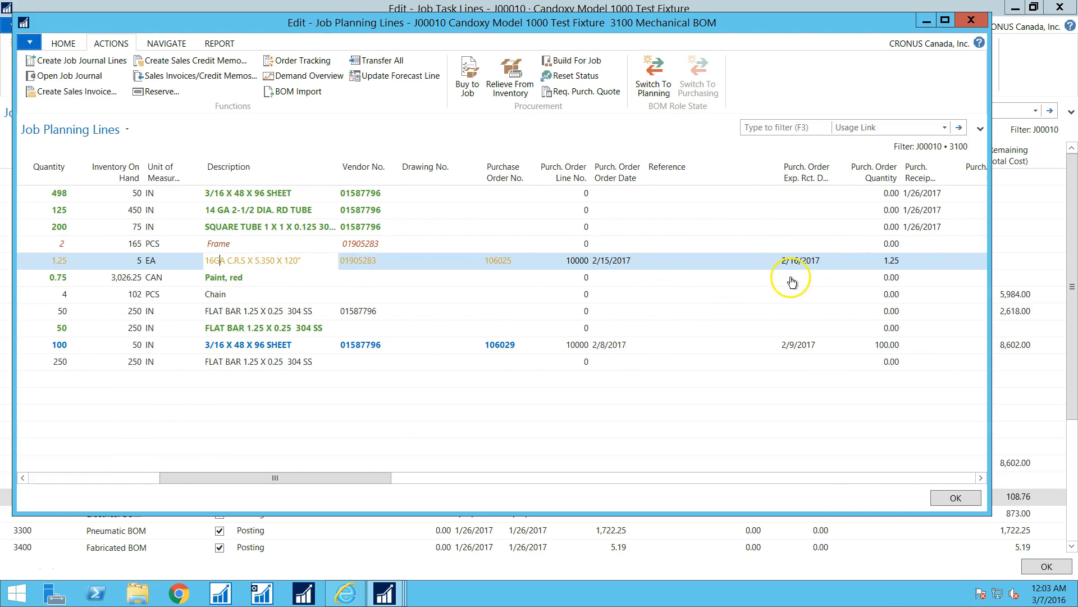
pyautogui.moveTo(259, 485); pyautogui.dragTo(169, 517)
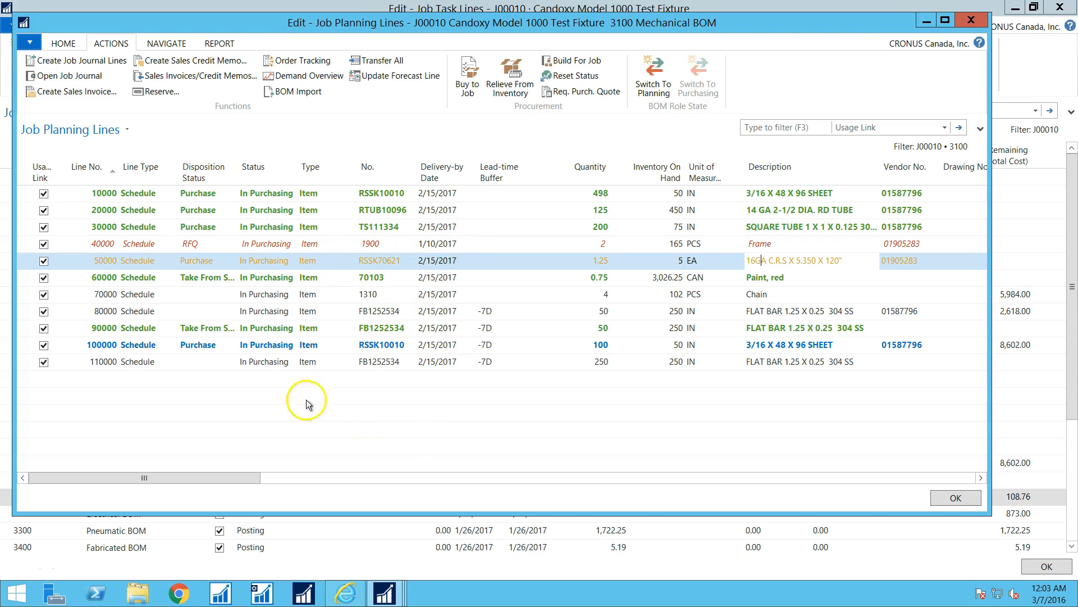
pyautogui.moveTo(248, 476); pyautogui.dragTo(263, 477)
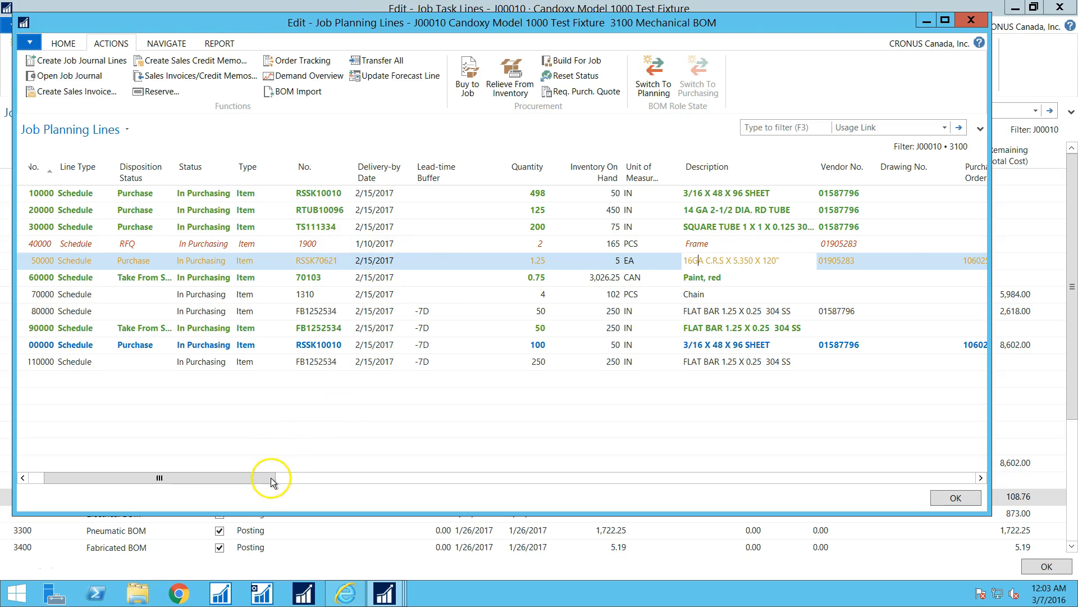
pyautogui.moveTo(272, 478); pyautogui.dragTo(229, 481)
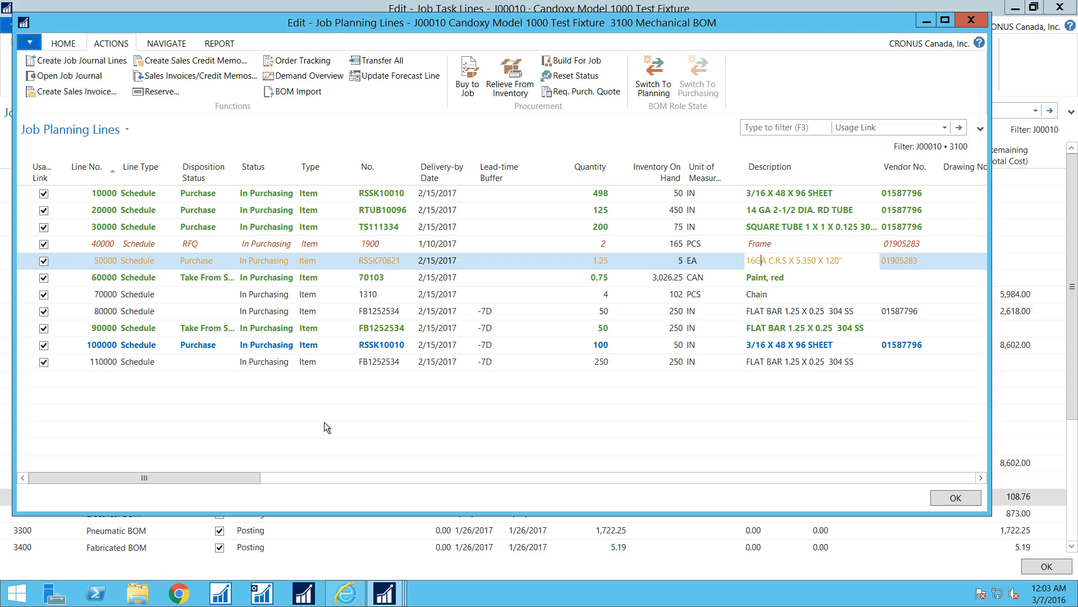
pyautogui.click(953, 502)
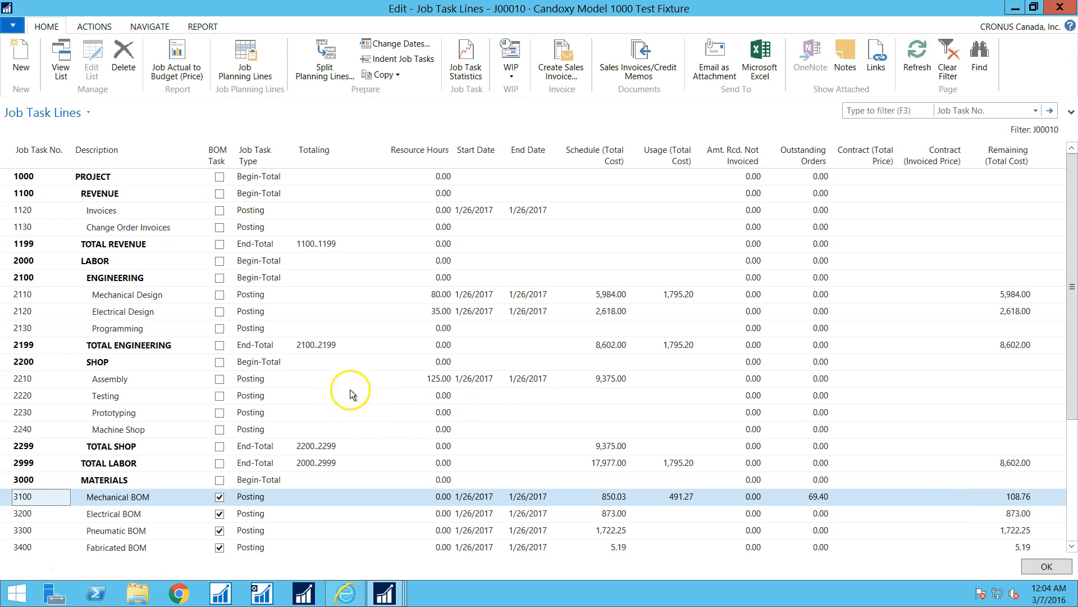